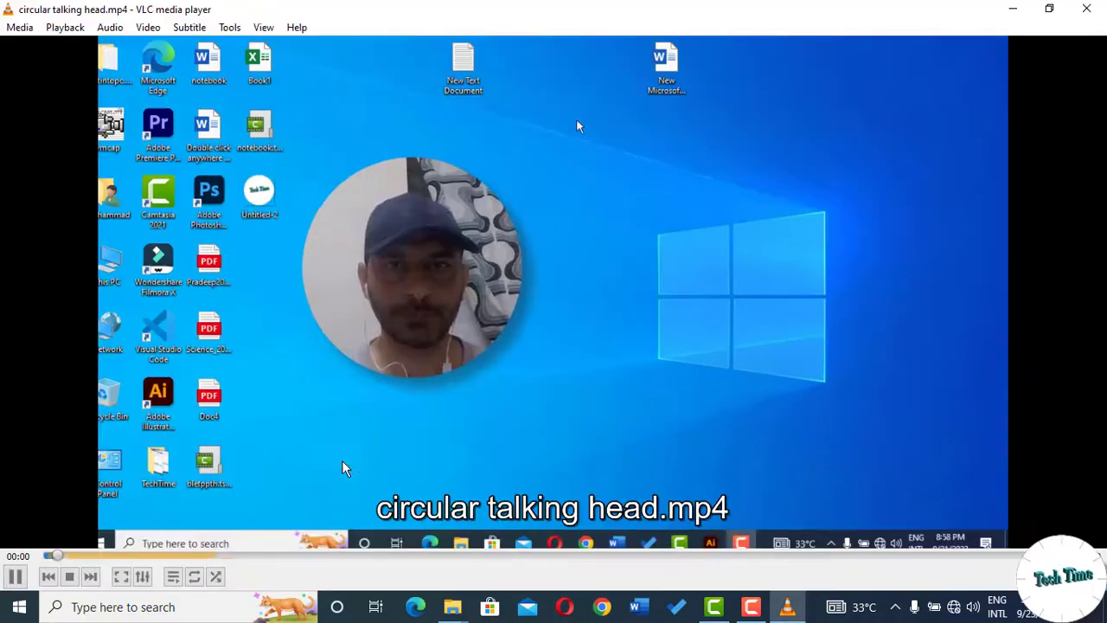
# Step: Play circular talking head.mp4 in VLC to preview the finished circular webcam effect
pyautogui.doubleClick(601, 356)
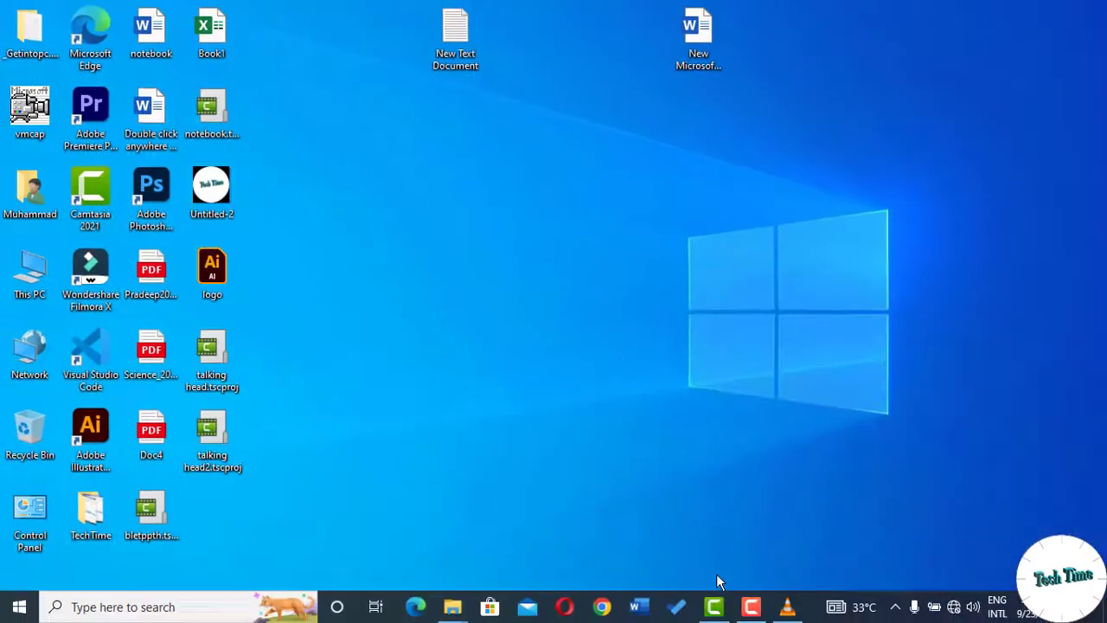
# Step: Zoom the timeline out and separate the Rec 09-21-22 (Camera) clip's audio onto Track 3
pyautogui.click(714, 610)
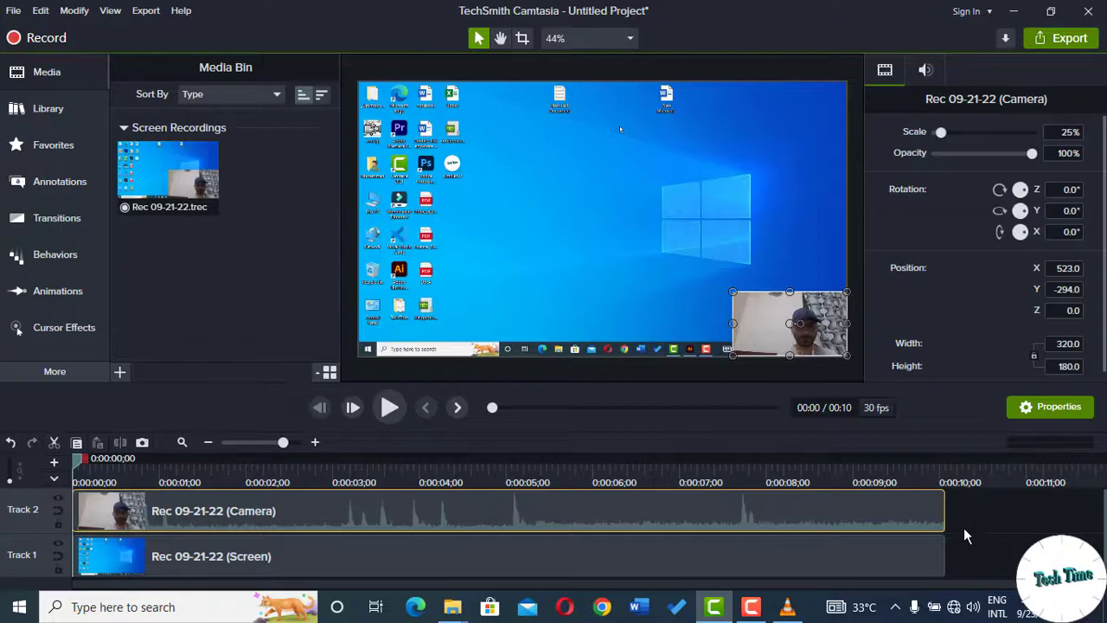
pyautogui.click(210, 444)
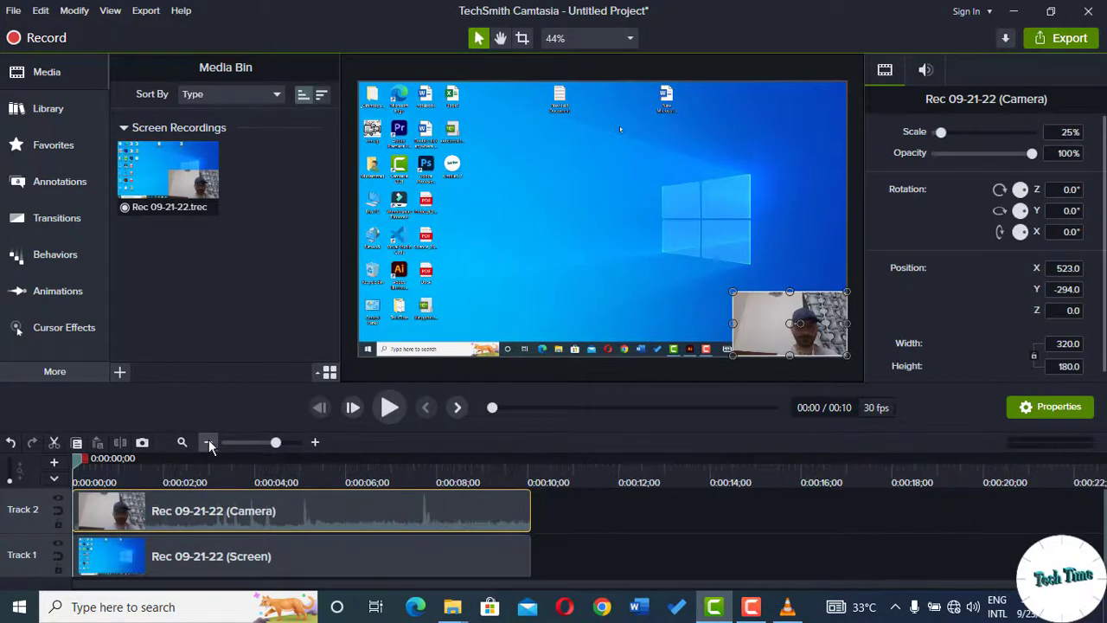
pyautogui.click(210, 445)
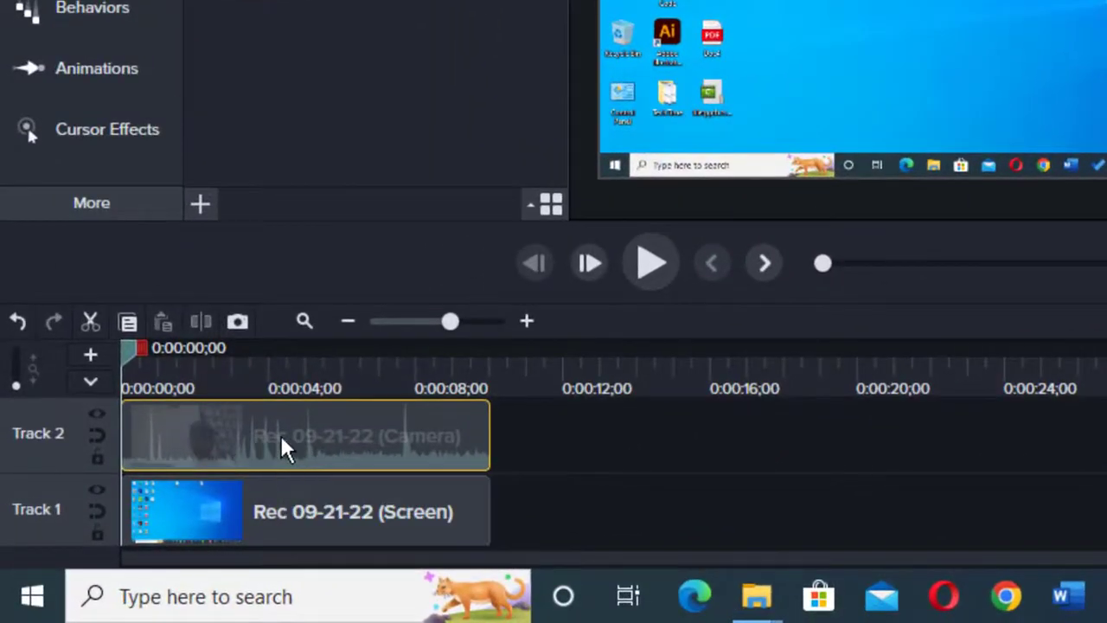
pyautogui.rightClick(281, 434)
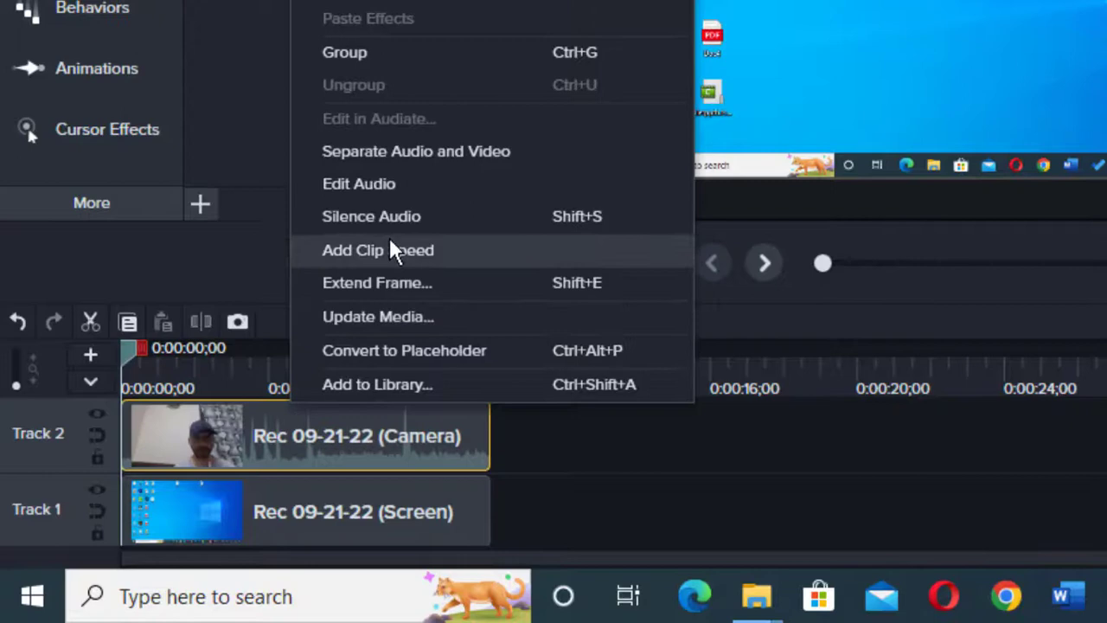
pyautogui.click(426, 154)
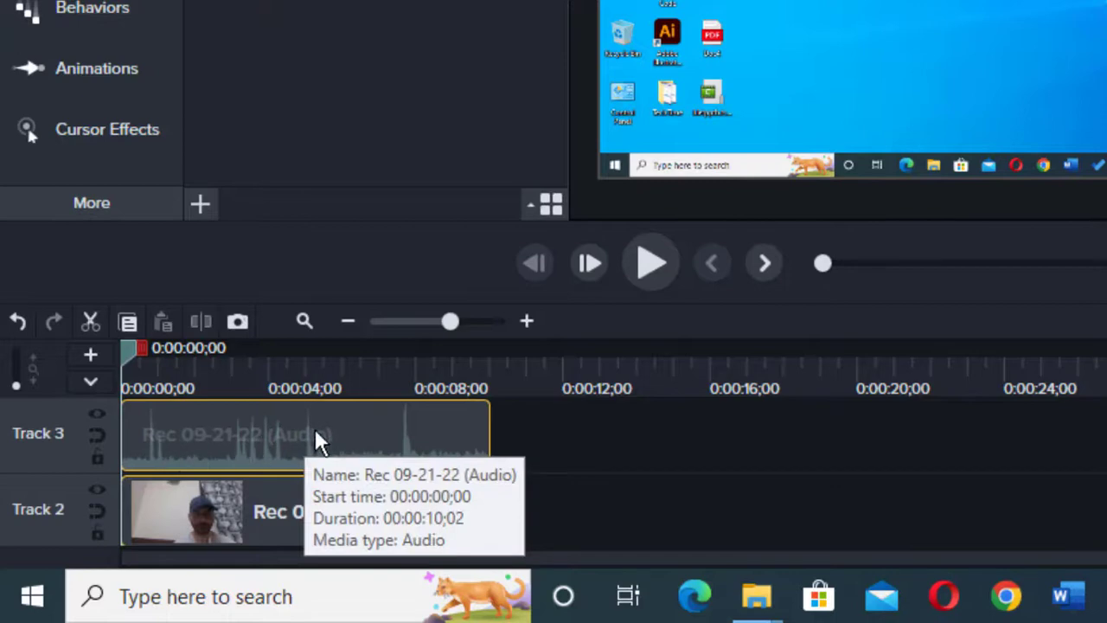
pyautogui.scroll(-2, 314, 489)
pyautogui.scroll(2, 311, 485)
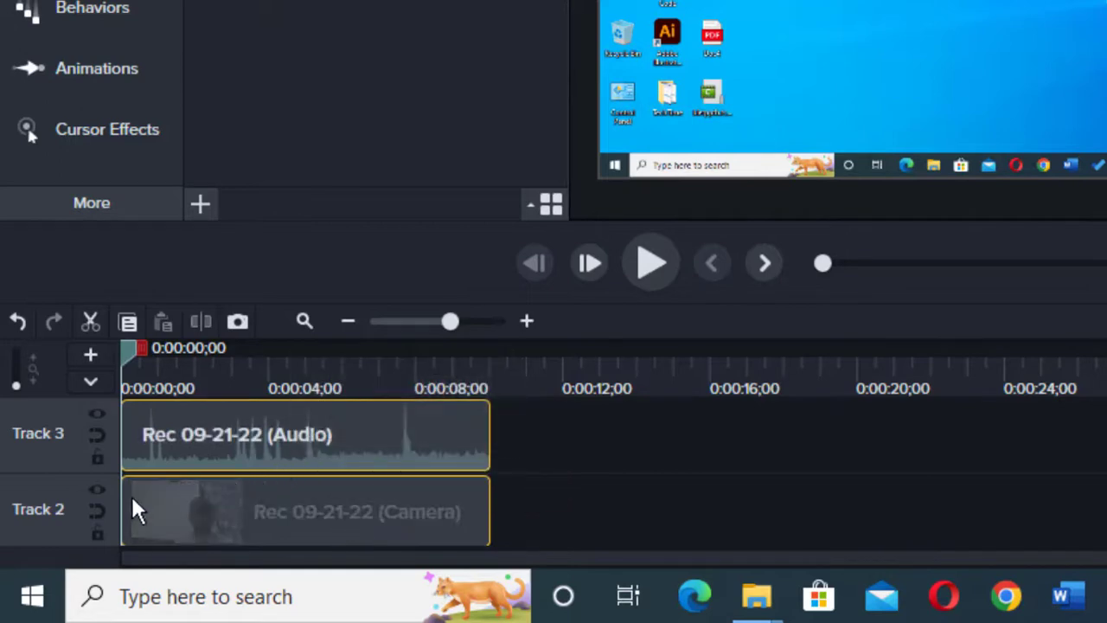
# Step: Move the camera track up above the audio and scale the webcam to 106.7% to fill the canvas
pyautogui.rightClick(63, 493)
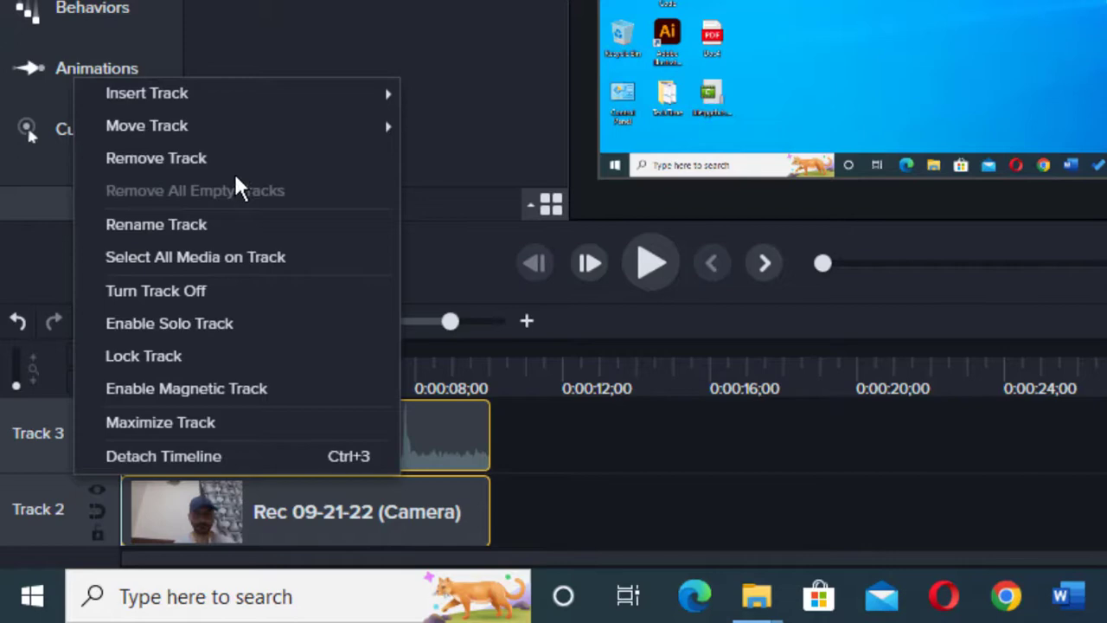
pyautogui.moveTo(385, 126)
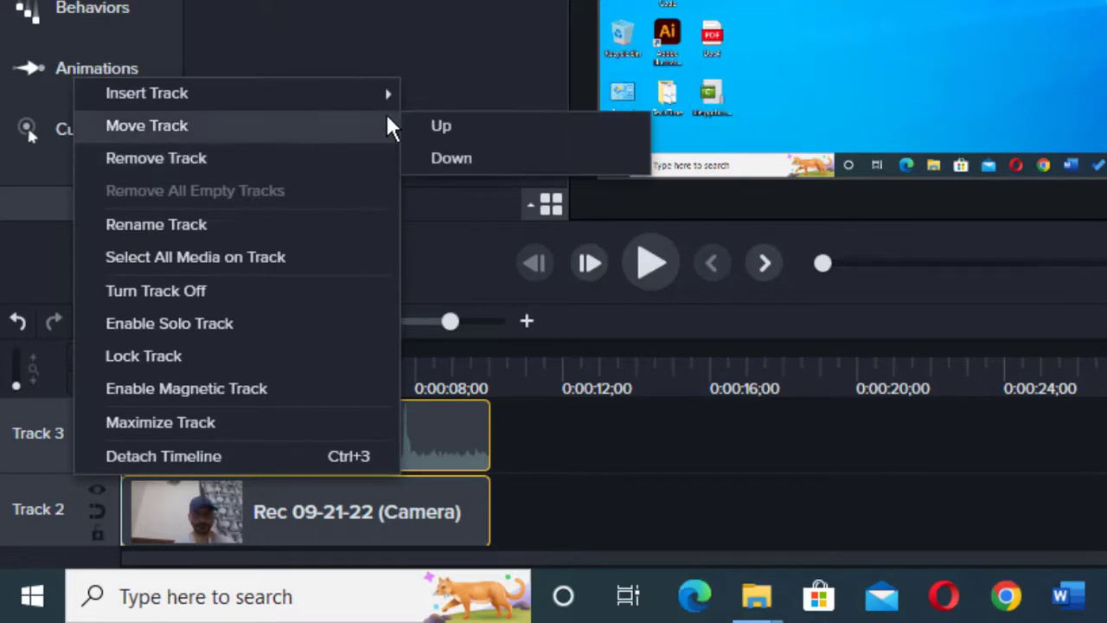
pyautogui.click(441, 130)
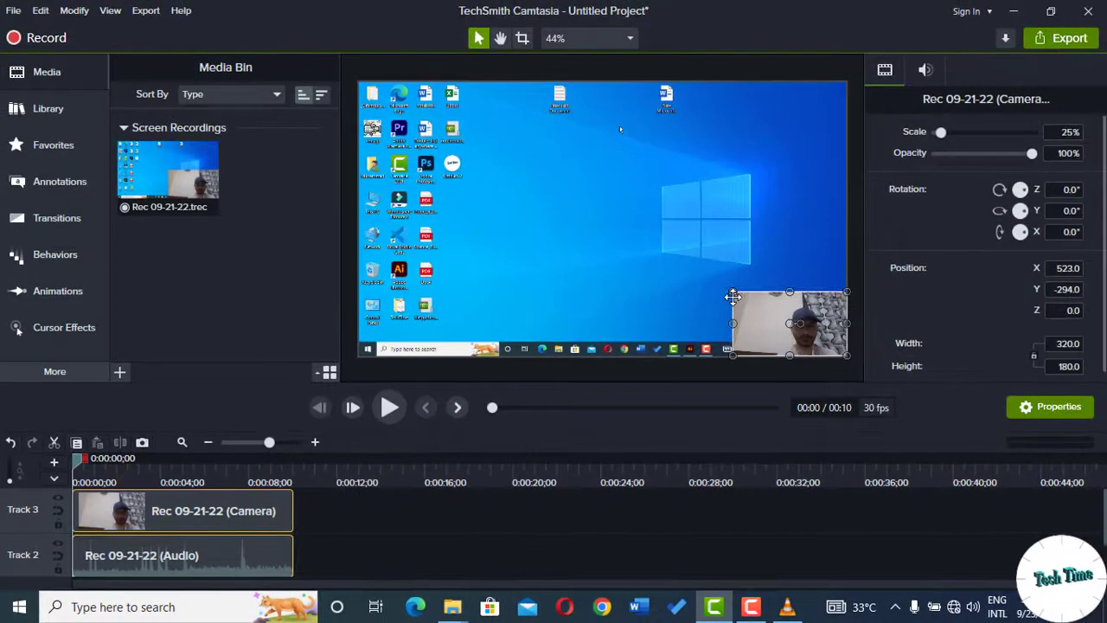
pyautogui.moveTo(732, 292); pyautogui.dragTo(365, 261)
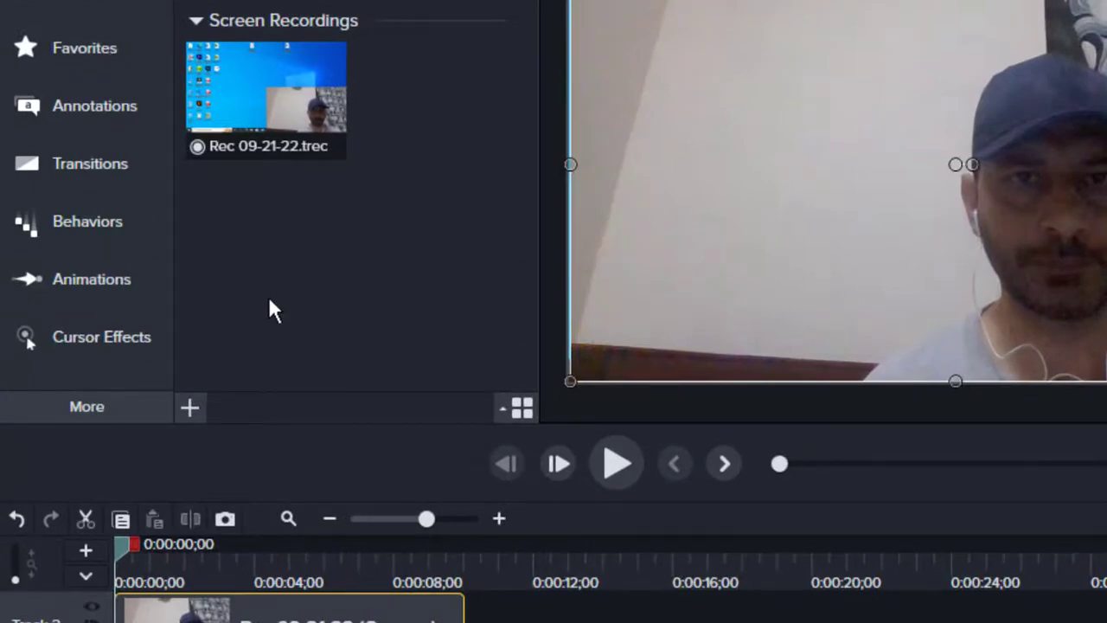
# Step: Show callouts of all styles and drag the red circular speech bubble over the webcam
pyautogui.click(87, 105)
pyautogui.click(413, 22)
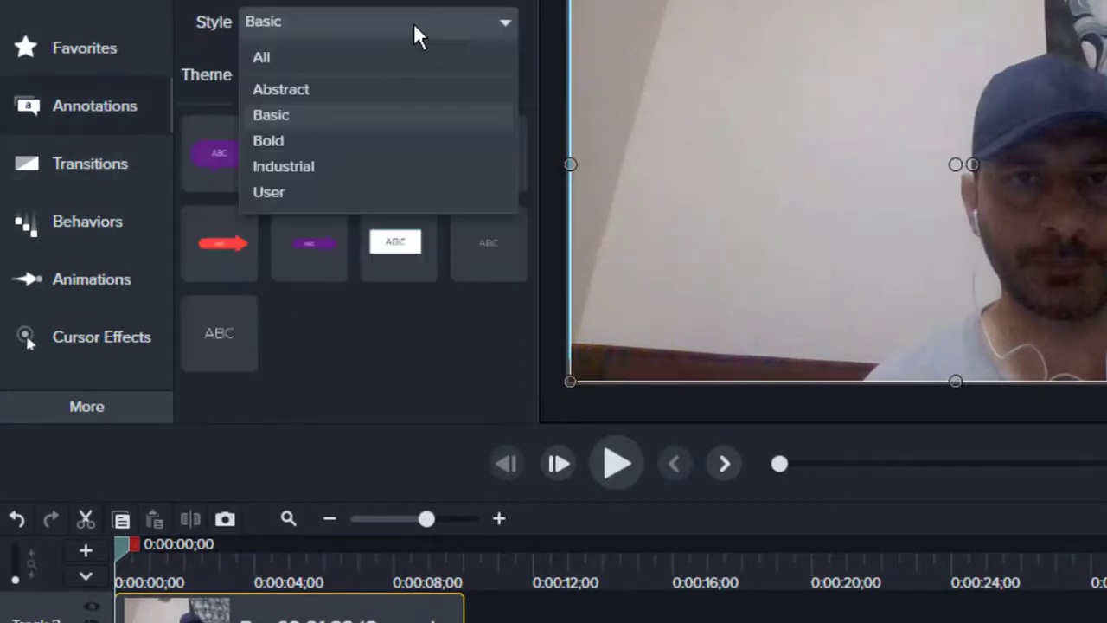
pyautogui.click(324, 60)
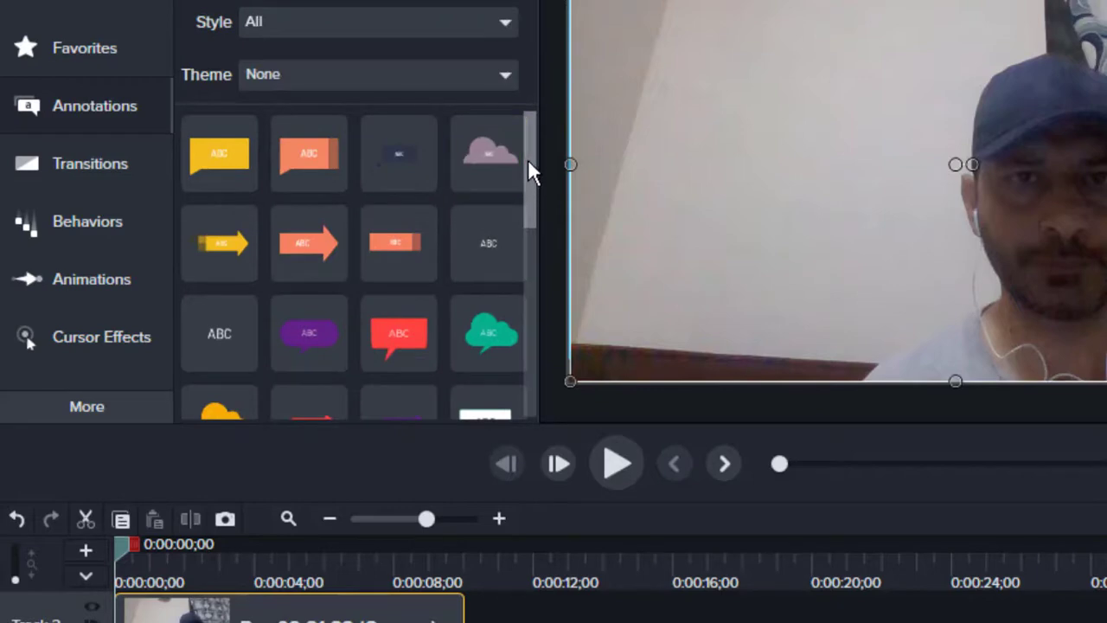
pyautogui.moveTo(530, 165); pyautogui.dragTo(529, 301)
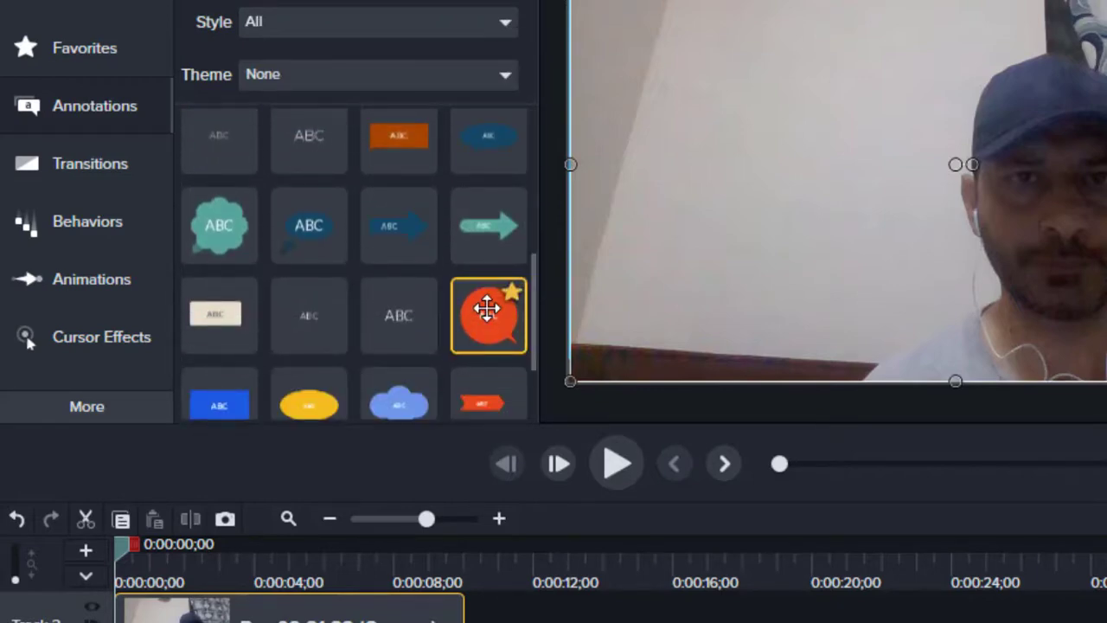
pyautogui.moveTo(487, 308); pyautogui.dragTo(1075, 190)
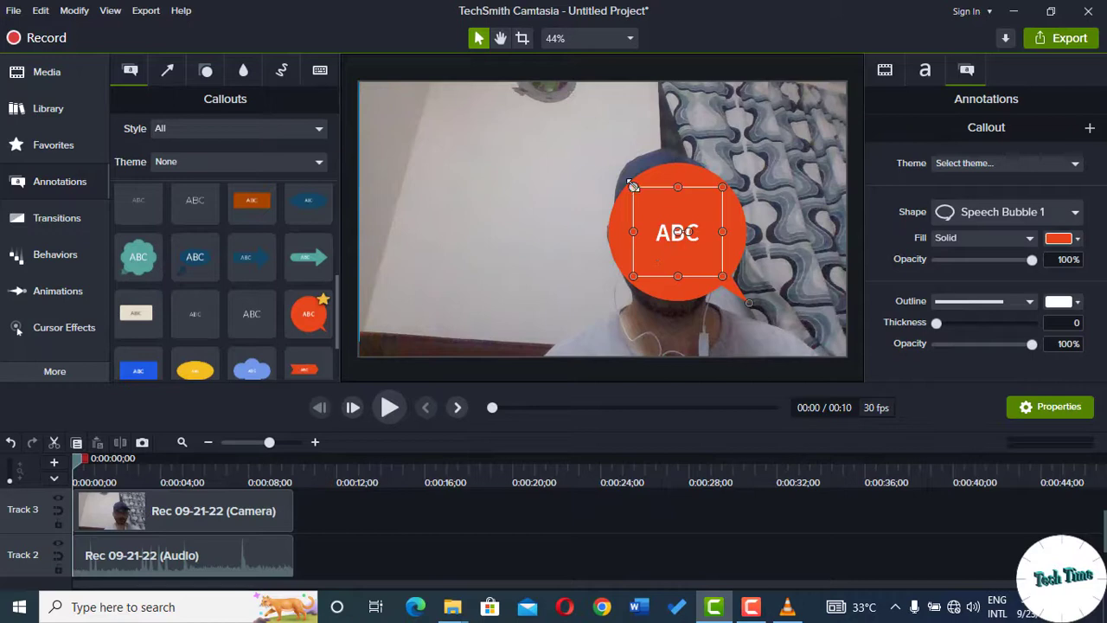
# Step: Enlarge the callout and extend its Track 4 clip to the camera clip's 10-second length
pyautogui.moveTo(633, 187); pyautogui.dragTo(593, 145)
pyautogui.scroll(1, 1069, 508)
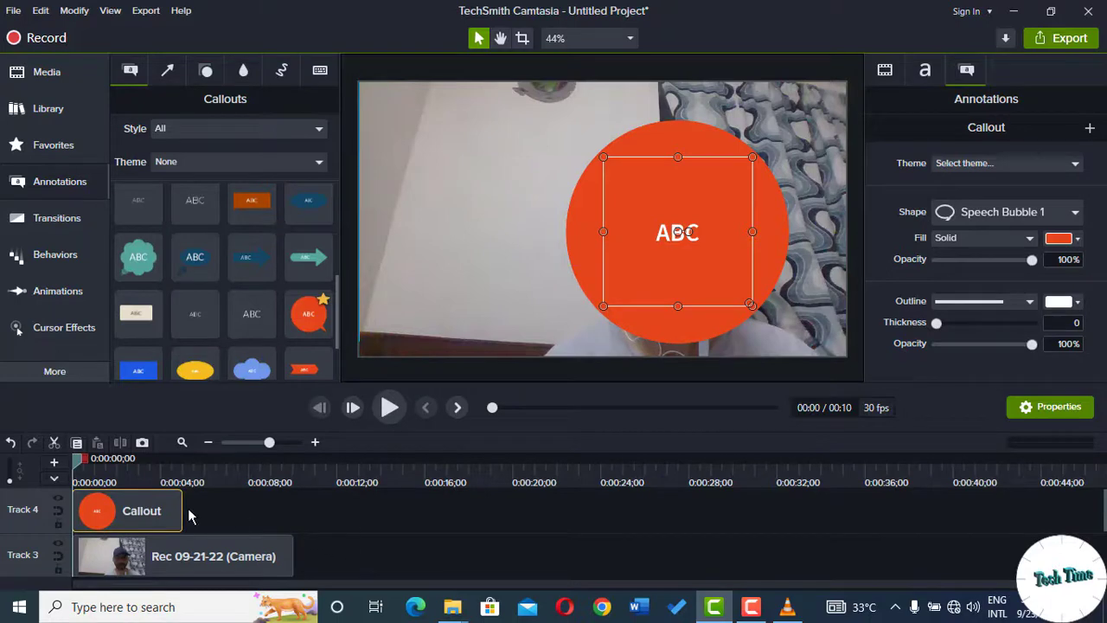
pyautogui.moveTo(180, 508); pyautogui.dragTo(294, 517)
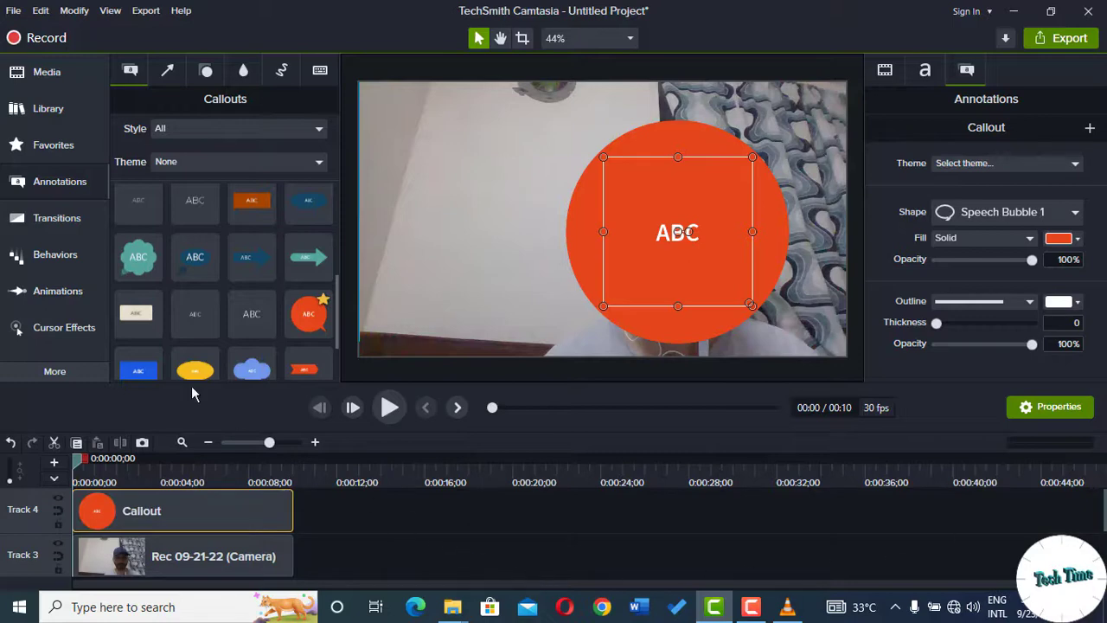
# Step: Apply the Media Matte visual effect to the Callout clip on Track 4
pyautogui.click(54, 371)
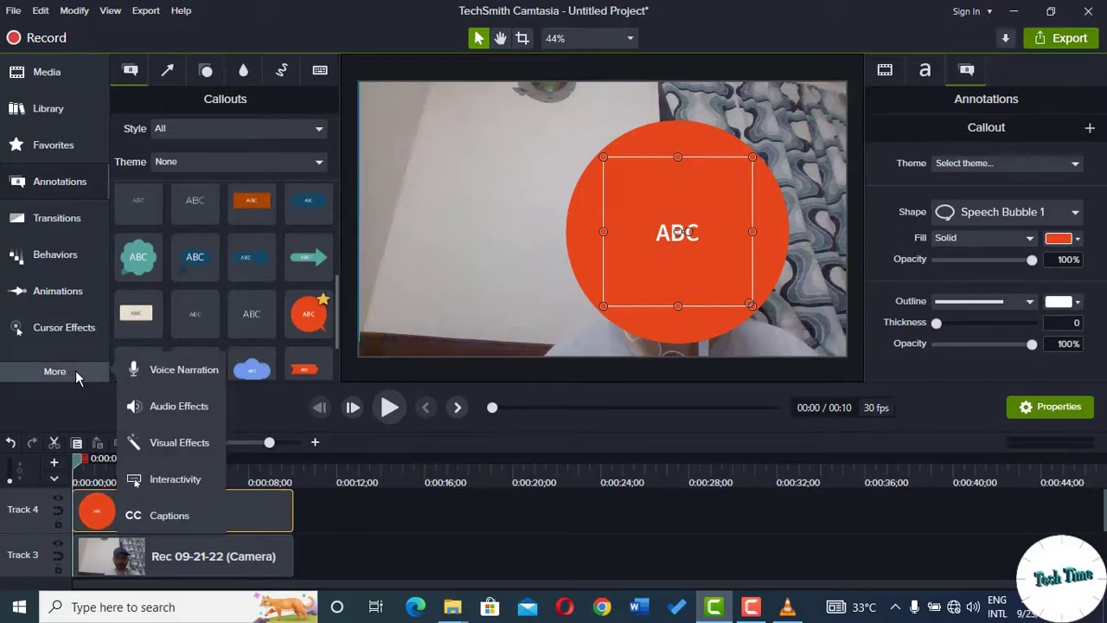
pyautogui.click(167, 443)
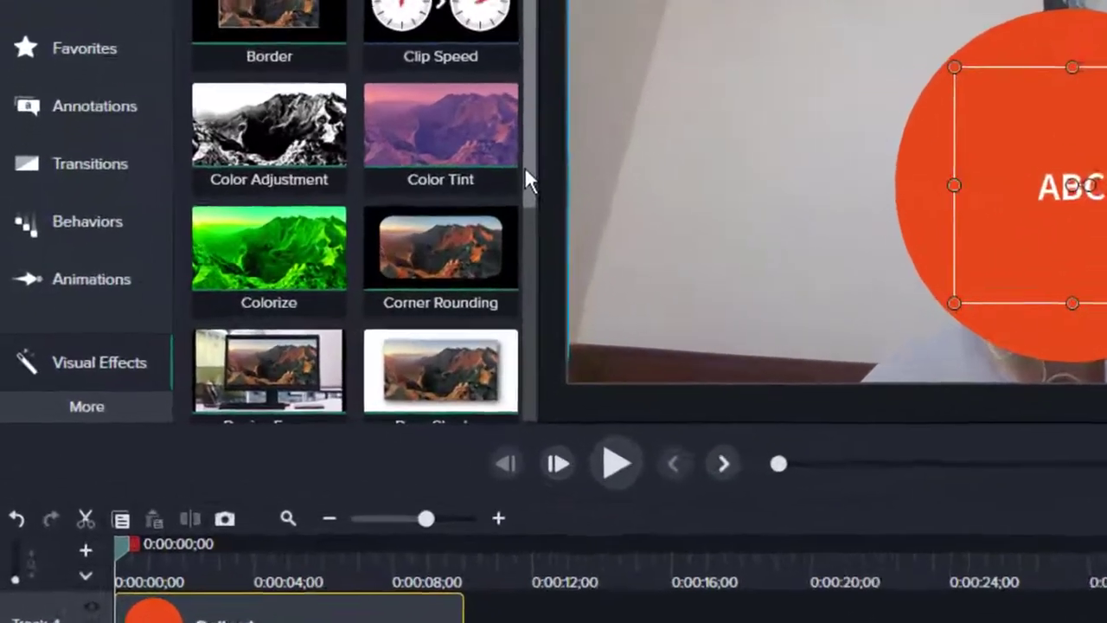
pyautogui.scroll(-2, 329, 242)
pyautogui.moveTo(569, 217); pyautogui.dragTo(472, 383)
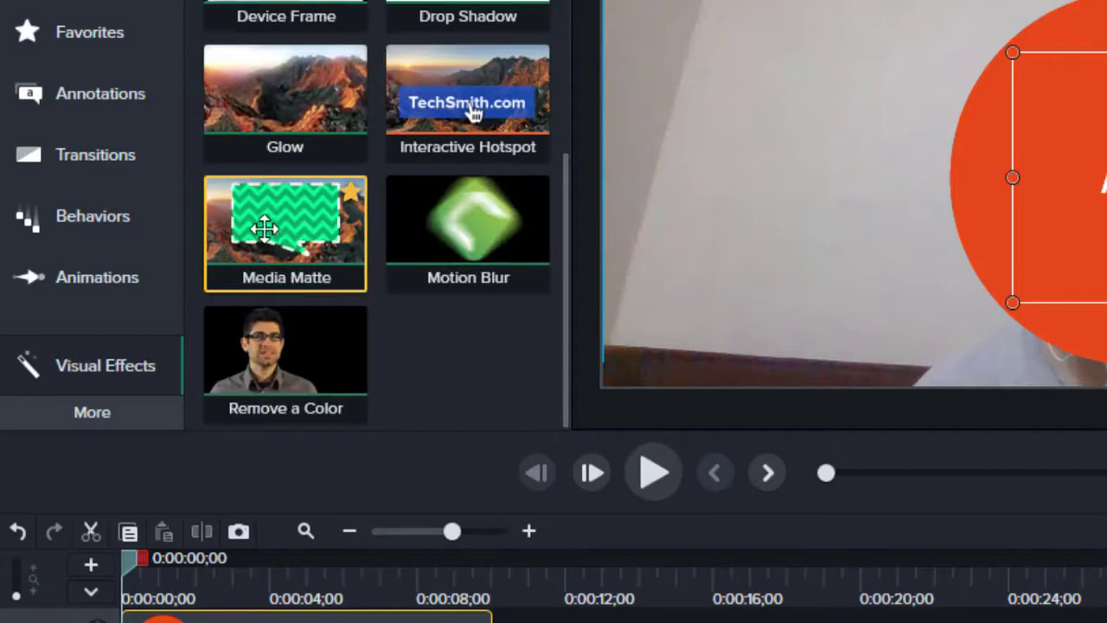
pyautogui.moveTo(259, 229); pyautogui.dragTo(266, 622)
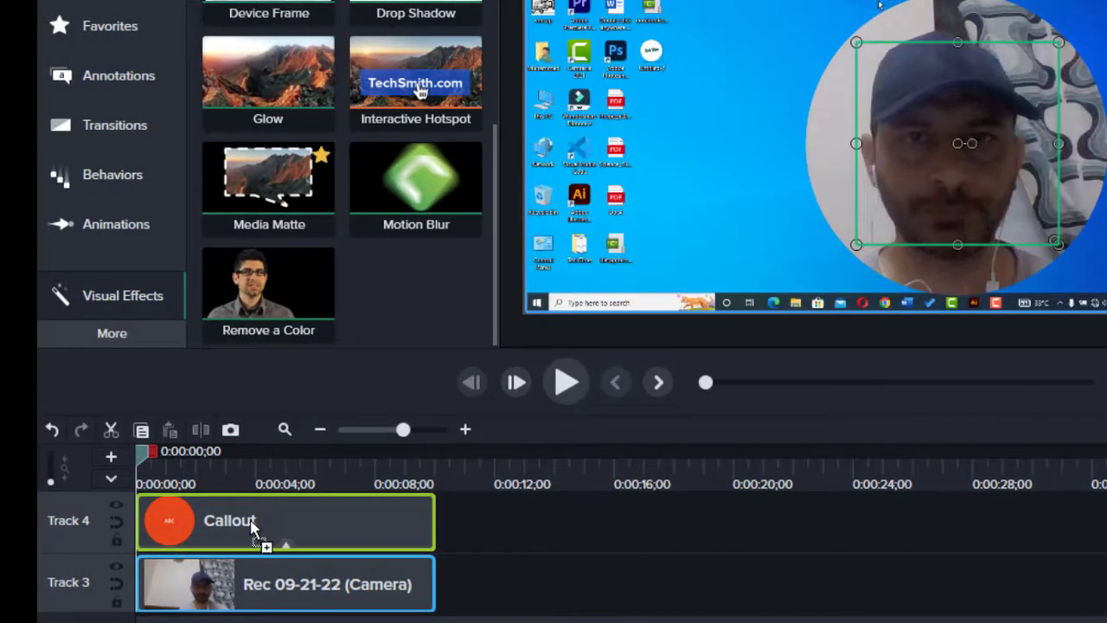
pyautogui.moveTo(256, 528); pyautogui.dragTo(256, 521)
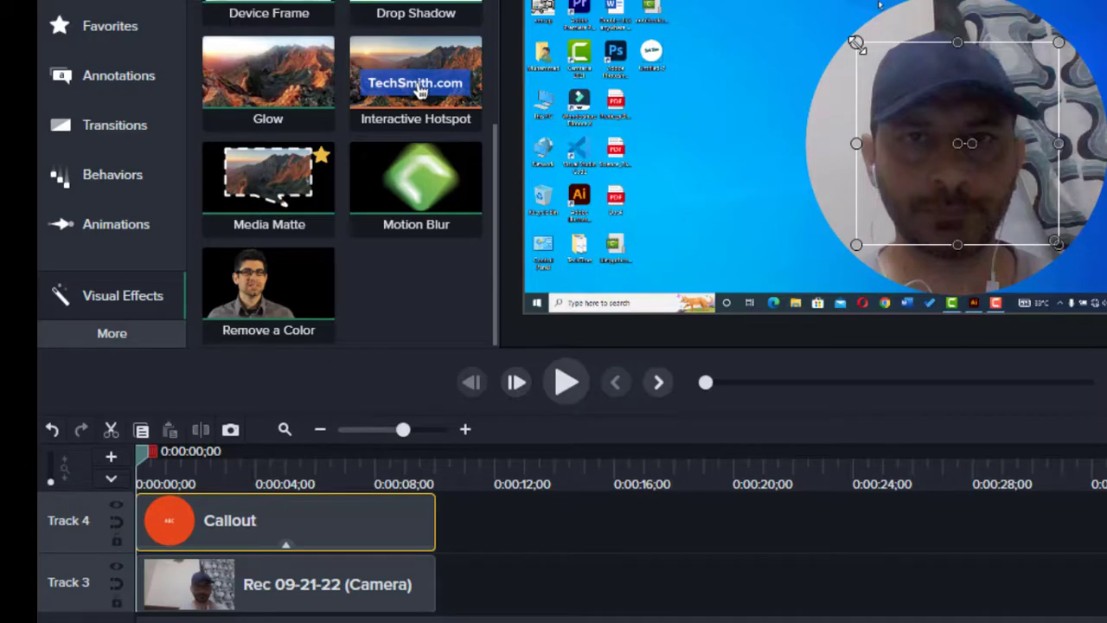
pyautogui.moveTo(856, 43)
pyautogui.mouseDown()
pyautogui.moveTo(871, 61)
pyautogui.moveTo(860, 40)
pyautogui.moveTo(839, 43)
pyautogui.mouseUp()
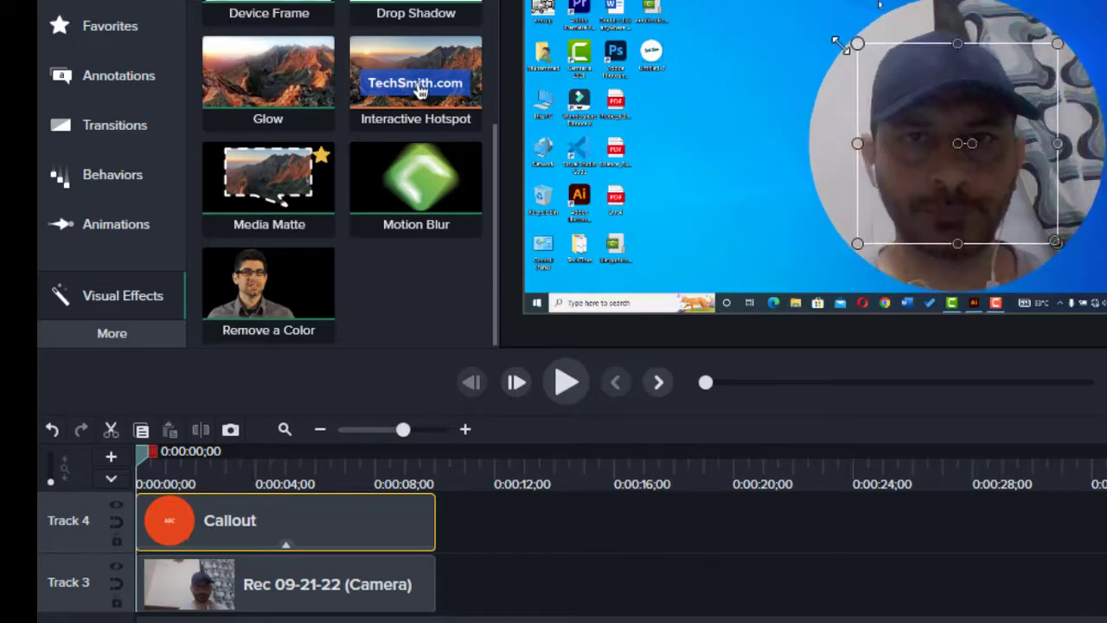
# Step: Group the Callout and camera clips as Group 1, then shrink it toward the lower right
pyautogui.click(830, 45)
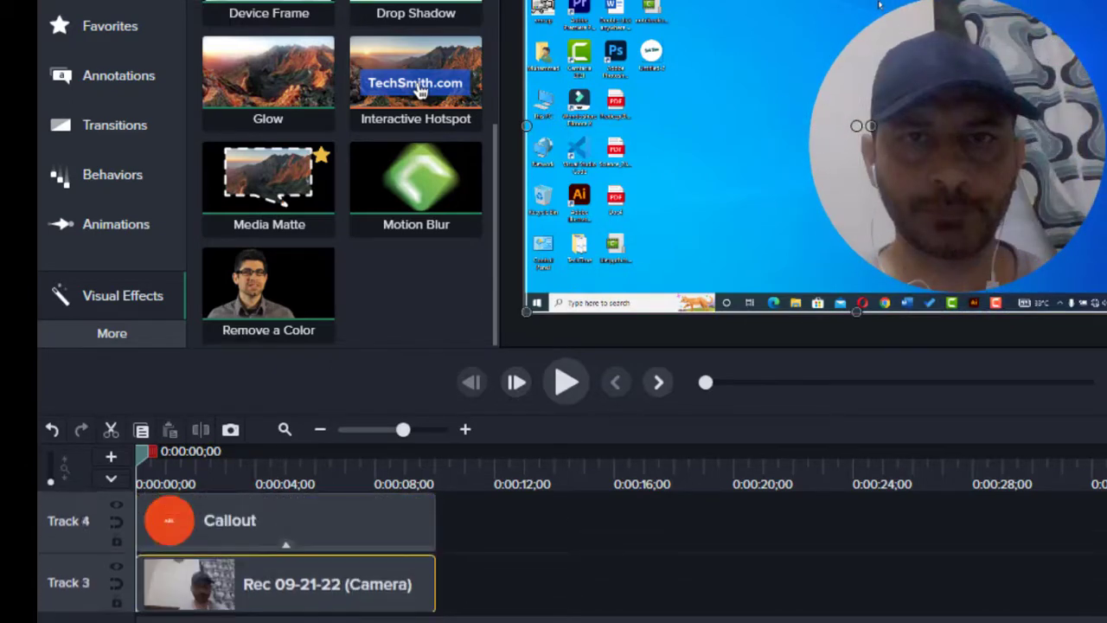
pyautogui.click(375, 526)
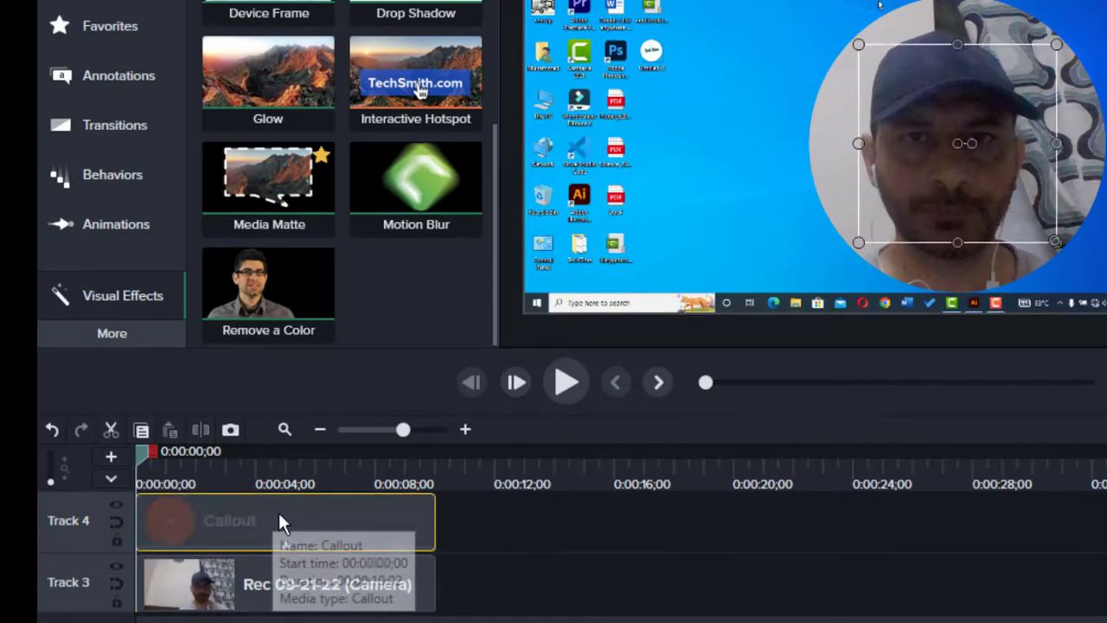
pyautogui.moveTo(557, 513); pyautogui.dragTo(302, 612)
pyautogui.rightClick(323, 552)
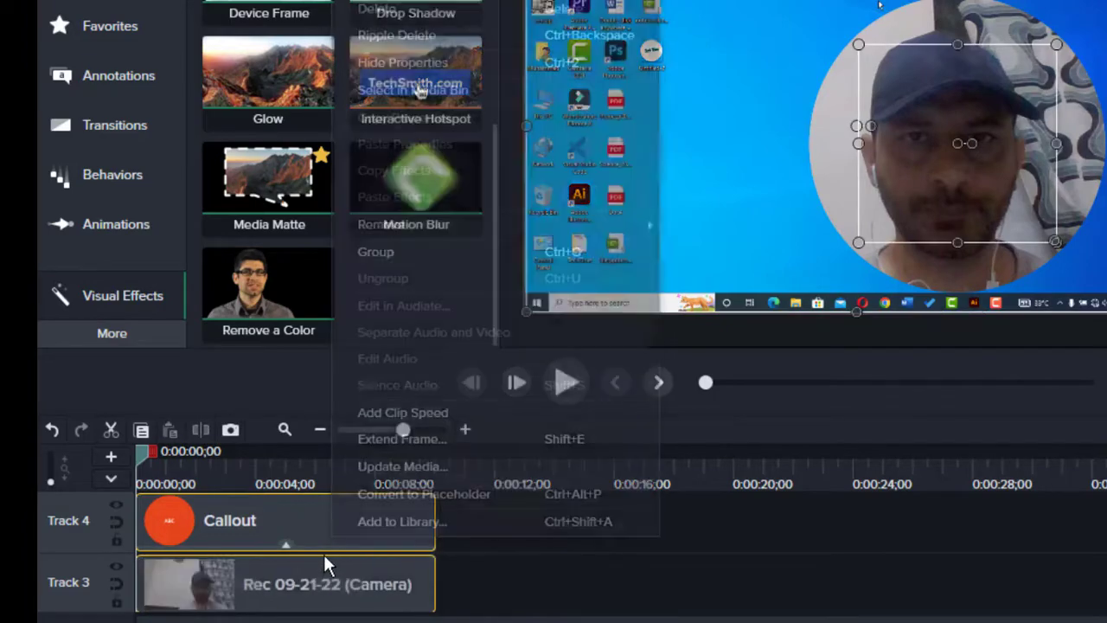
pyautogui.click(385, 256)
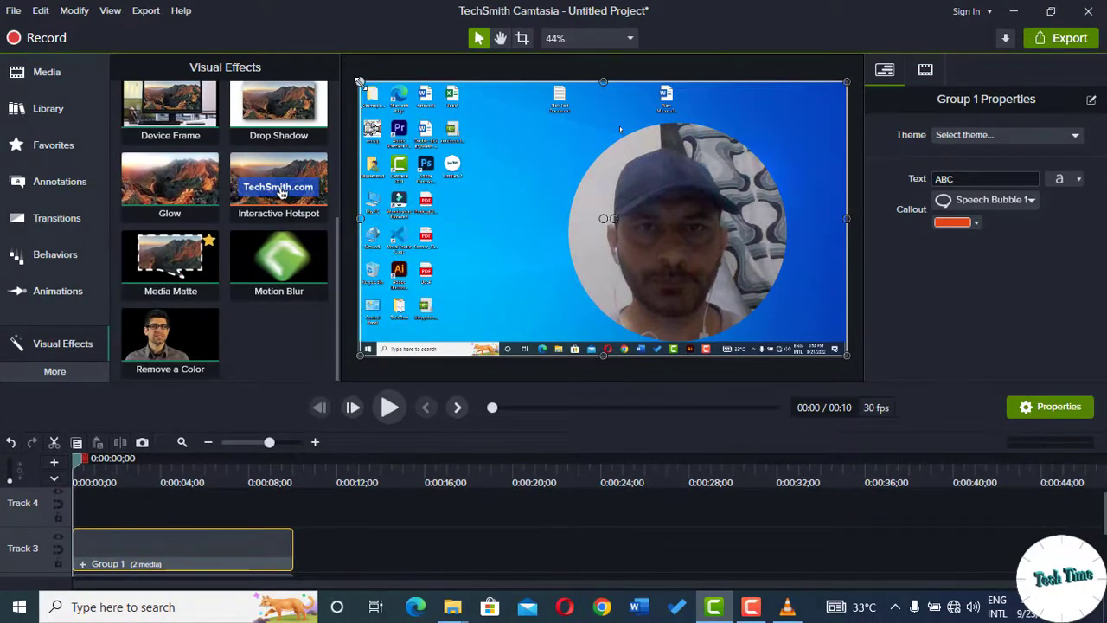
pyautogui.moveTo(361, 83); pyautogui.dragTo(677, 253)
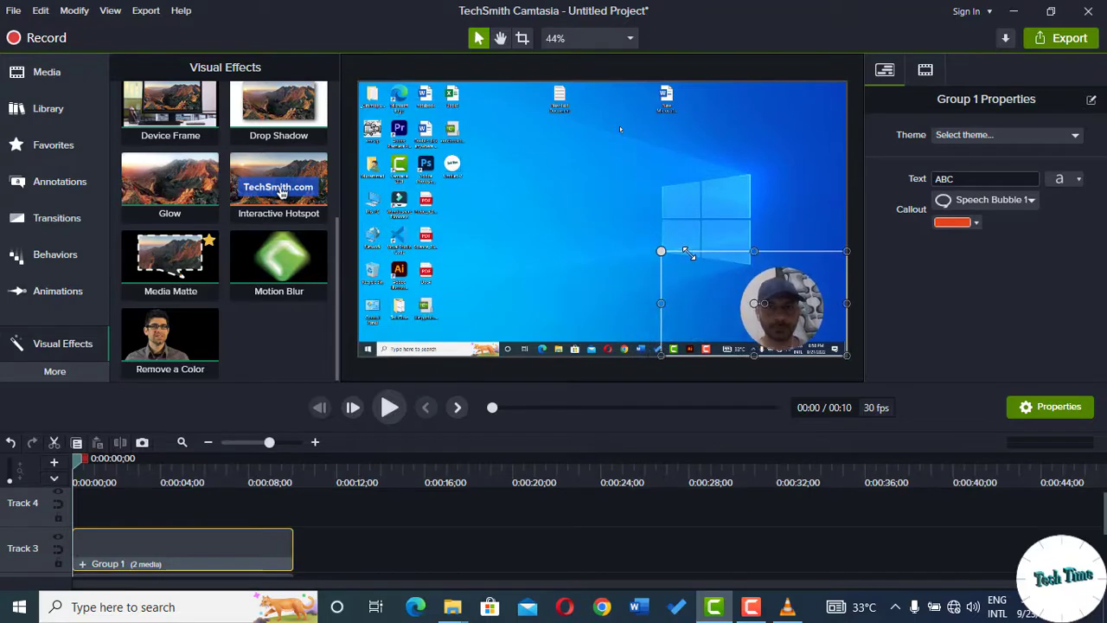
pyautogui.moveTo(765, 288)
pyautogui.mouseDown()
pyautogui.moveTo(755, 232)
pyautogui.moveTo(578, 179)
pyautogui.moveTo(790, 269)
pyautogui.moveTo(786, 289)
pyautogui.mouseUp()
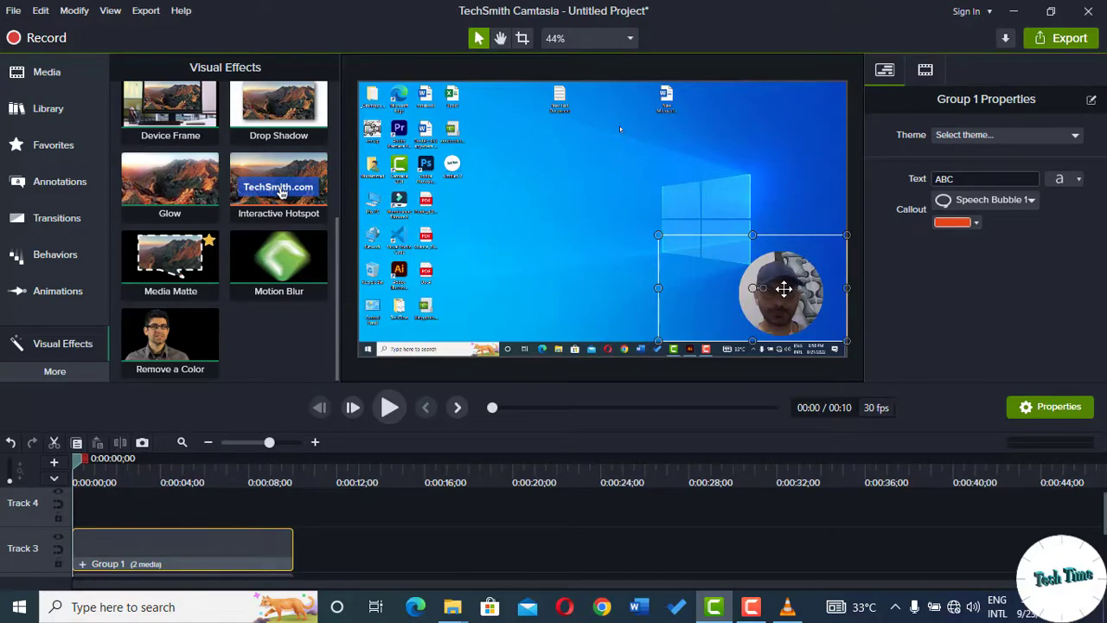
# Step: Add a Drop Shadow with offset 33 to Group 1 and move it to the bottom-right corner
pyautogui.rightClick(783, 288)
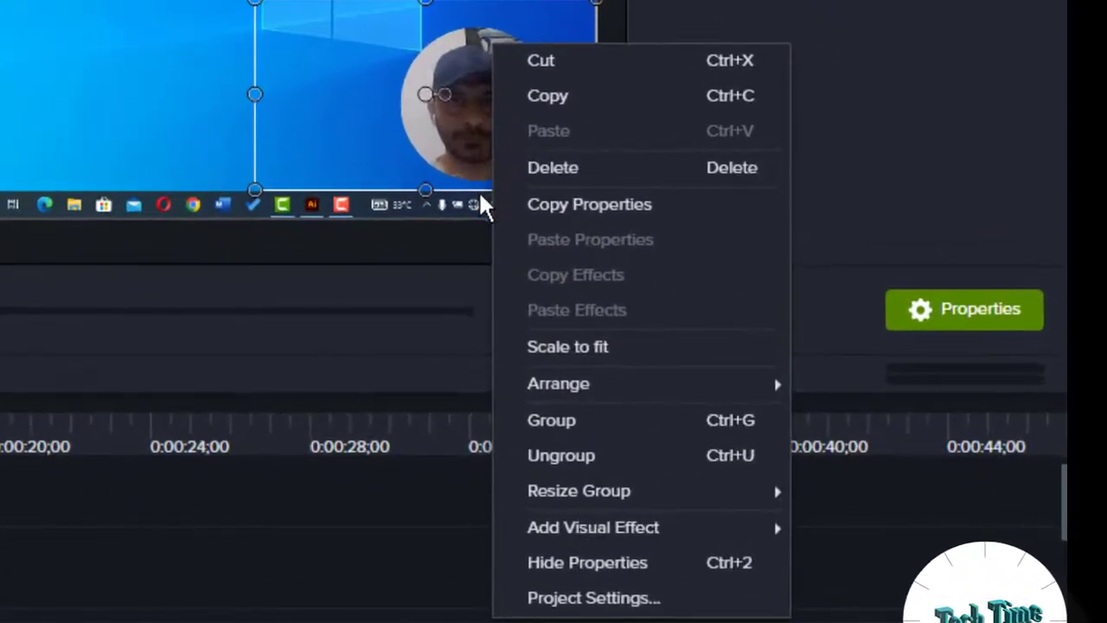
pyautogui.moveTo(758, 526)
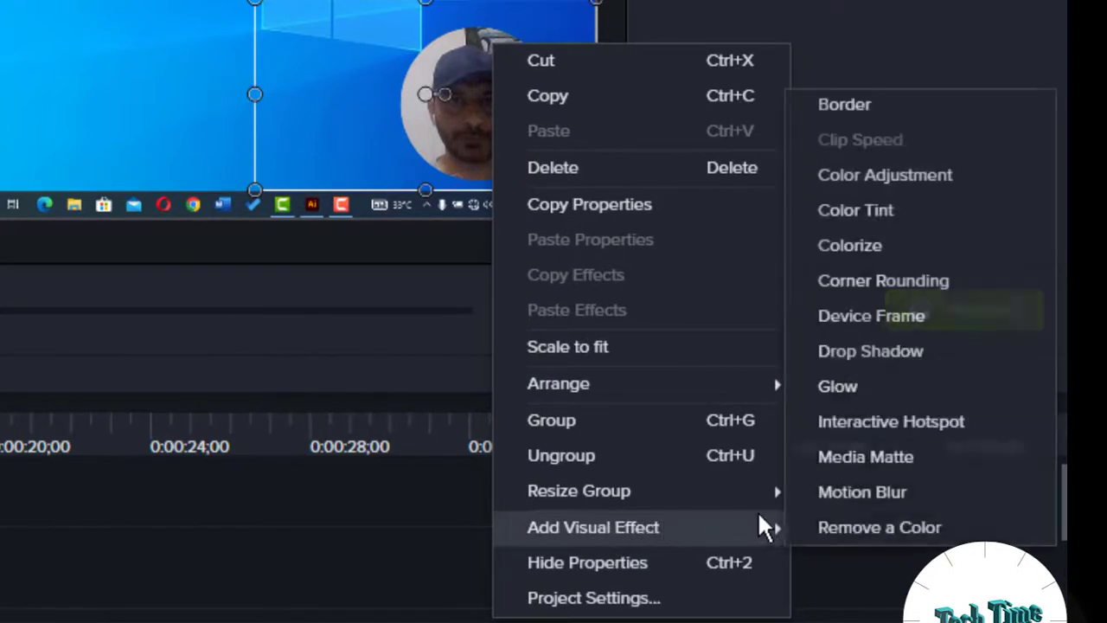
pyautogui.click(853, 346)
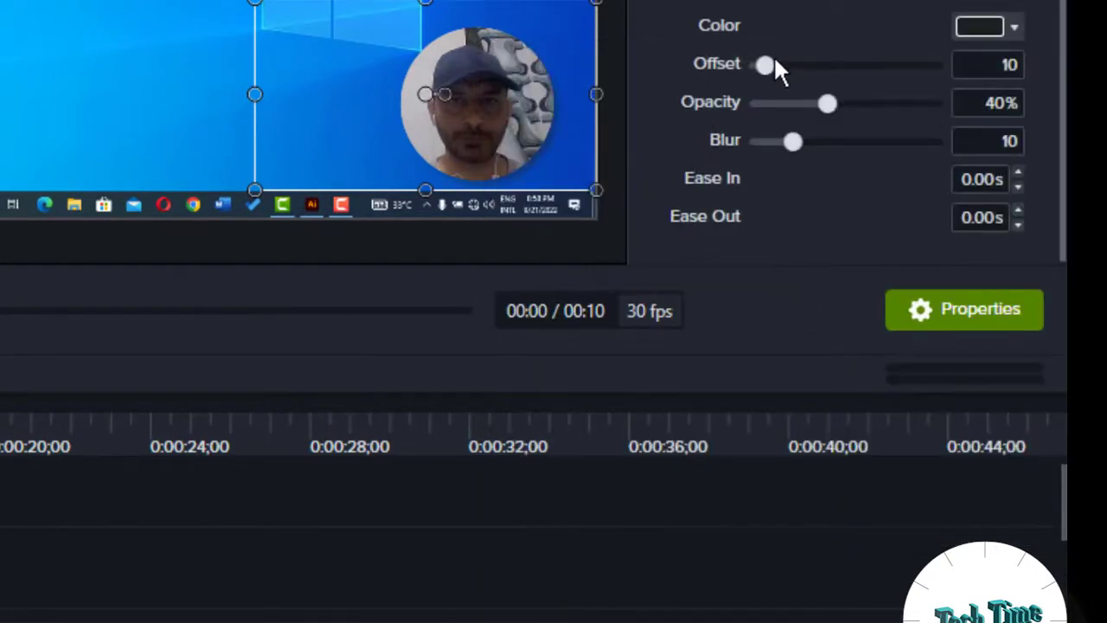
pyautogui.moveTo(766, 65); pyautogui.dragTo(778, 61)
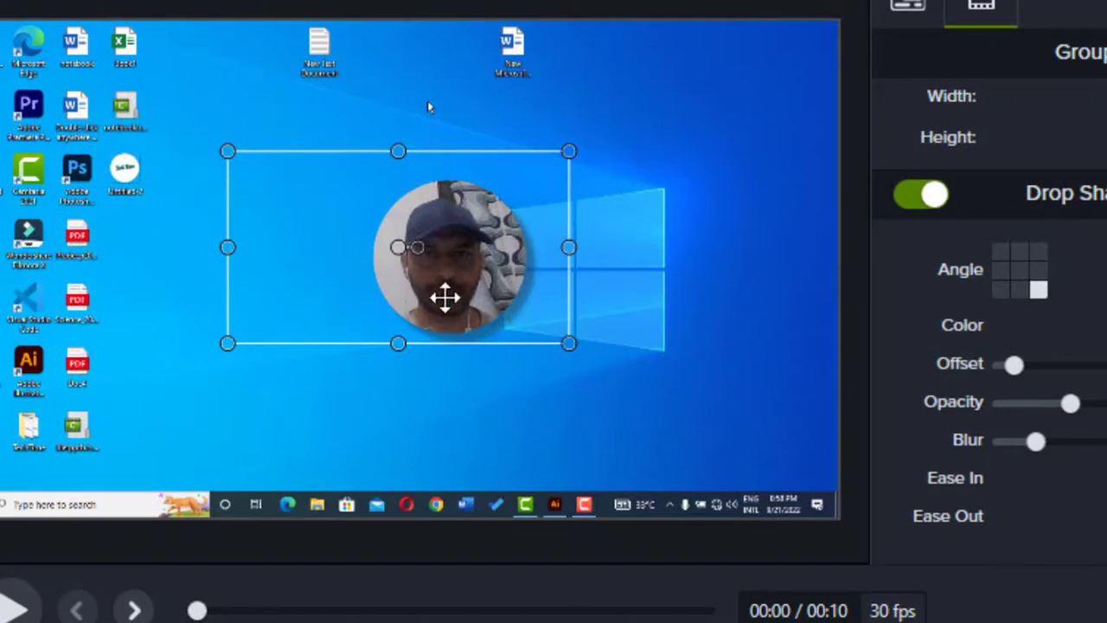
pyautogui.moveTo(457, 278); pyautogui.dragTo(717, 414)
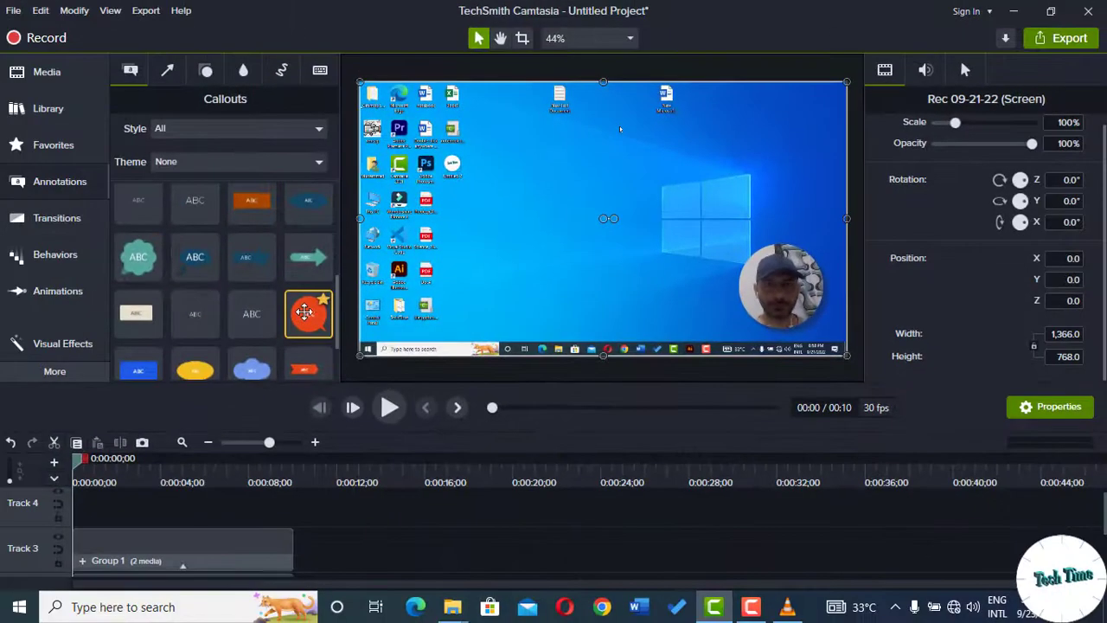
# Step: Show Favorites, listing the starred red circle callout with Arrows, Flip and Smart Focus
pyautogui.rightClick(305, 316)
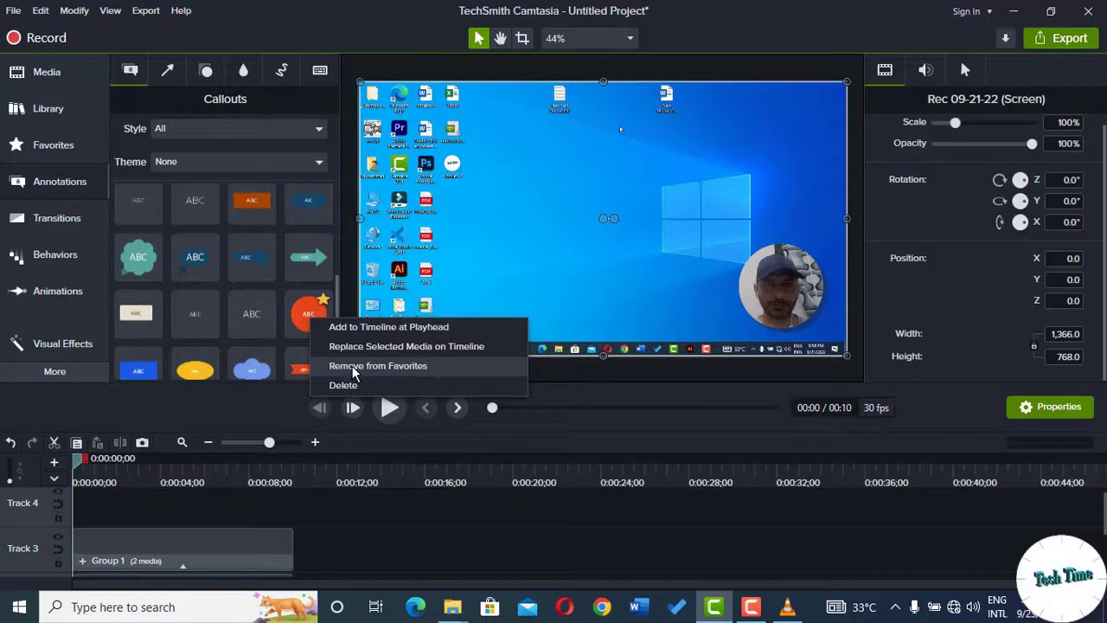
pyautogui.click(51, 147)
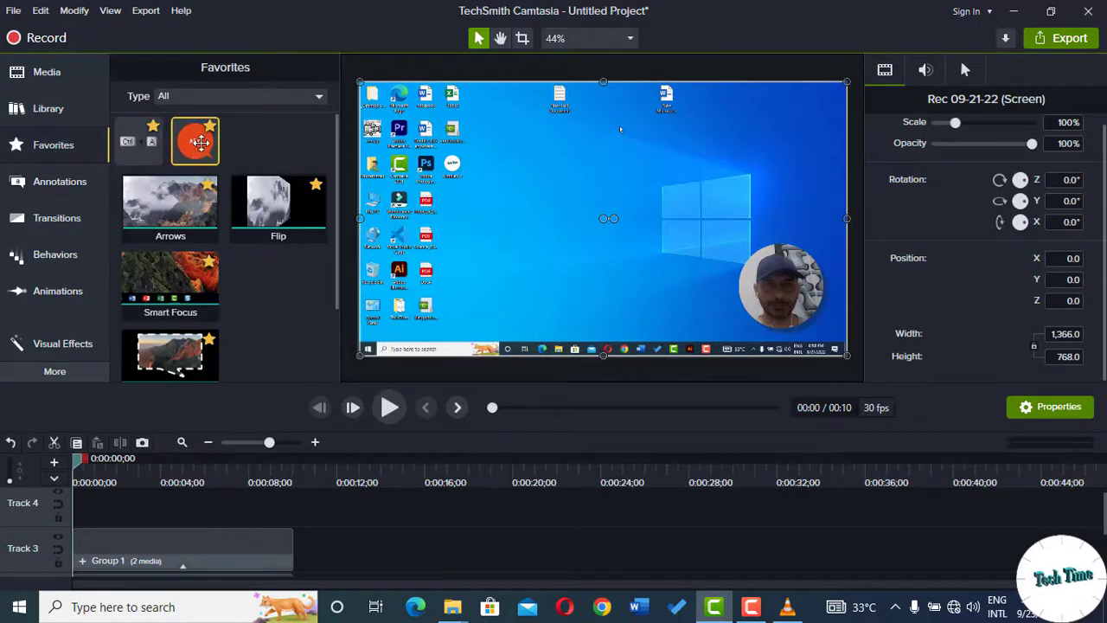